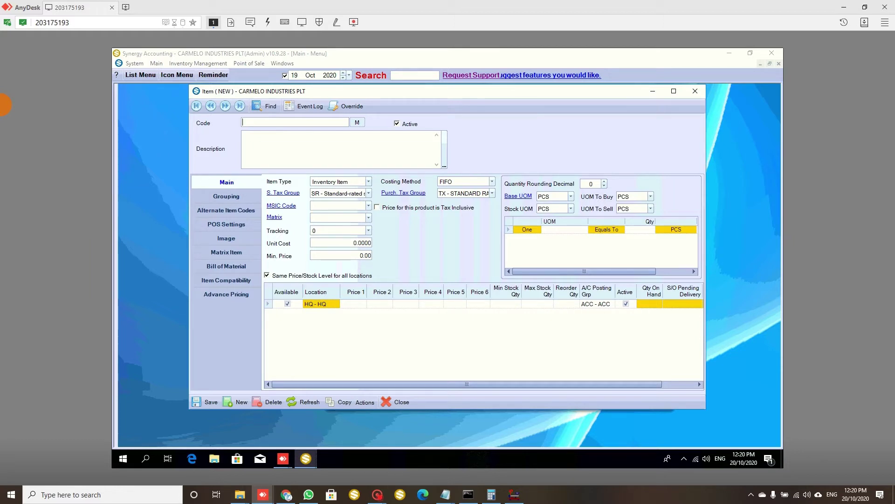
{"action": "type", "text": "9555607809644"}
{"action": "type", "text": "Green World"}
{"action": "key", "text": "BackSpace"}
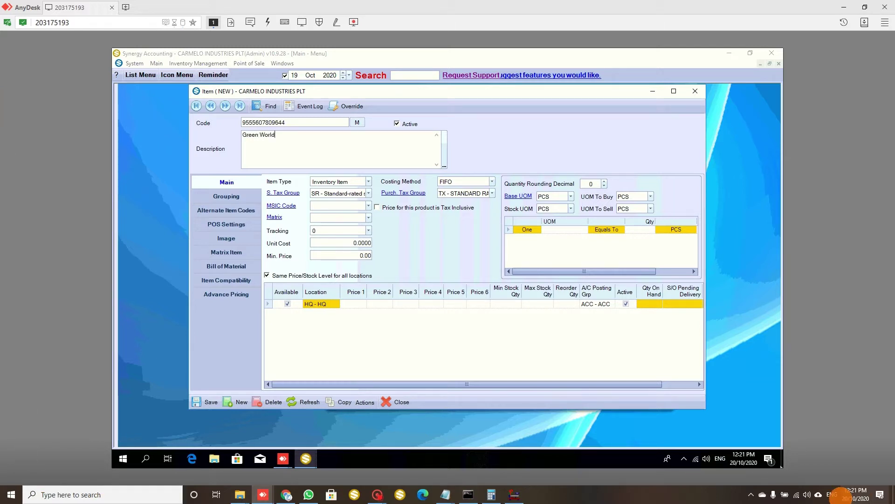
{"action": "key", "text": "BackSpace"}
{"action": "key", "text": "BackSpace"}
{"action": "key", "text": "BackSpace"}
{"action": "key", "text": "BackSpace"}
{"action": "key", "text": "BackSpace"}
{"action": "key", "text": "BackSpace"}
{"action": "key", "text": "BackSpace"}
{"action": "key", "text": "BackSpace"}
{"action": "key", "text": "BackSpace"}
Turn the local computer's speaker volume down to 0
{"action": "left_click", "coordinate": [806, 495]}
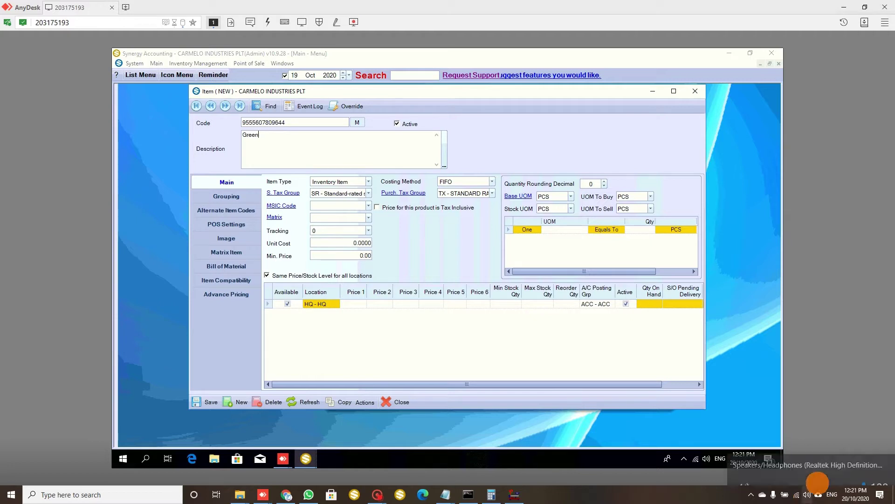
{"action": "left_click", "coordinate": [755, 468]}
{"action": "left_click_drag", "start_coordinate": [755, 469], "coordinate": [728, 469]}
Complete the item description in capitals as GREEN WORLD JAGUNG MANIS PUTIH 30 SEEDS
{"action": "type", "text": "REEN"}
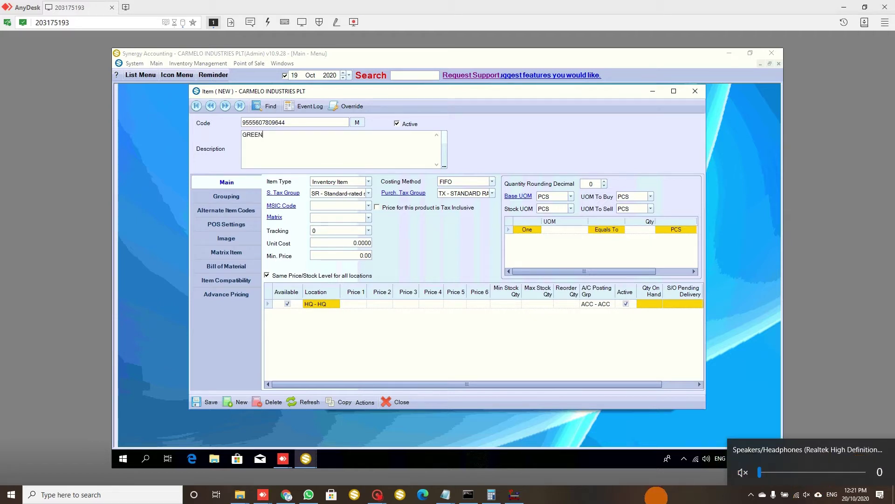
{"action": "type", "text": " WORLD"}
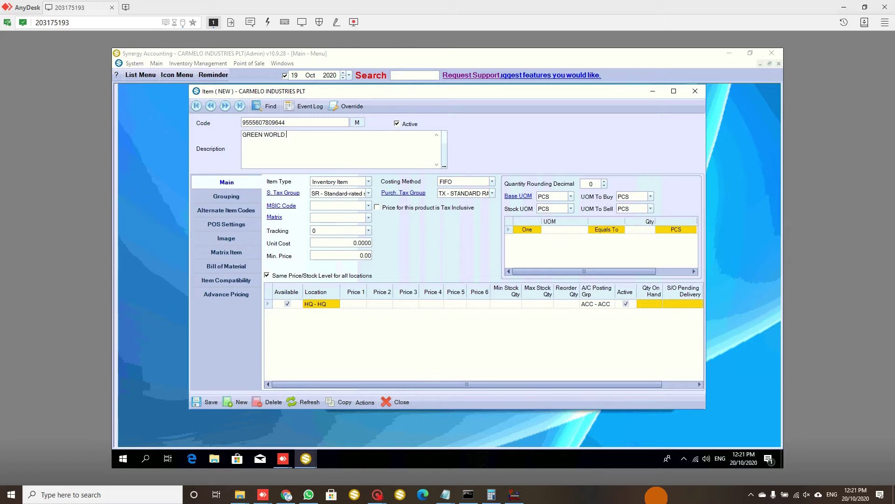
{"action": "type", "text": "JAGUNG MANIS PUTIH 30 SEEDS"}
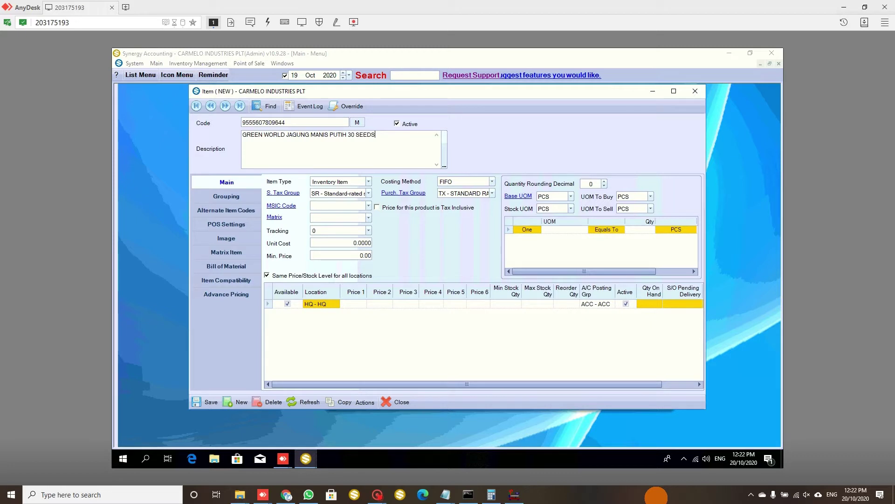
Set the item's unit cost to 2.5 and its Price 1 for the HQ location to 3.5
{"action": "left_click", "coordinate": [362, 243]}
{"action": "key", "text": "BackSpace"}
{"action": "type", "text": "2.5"}
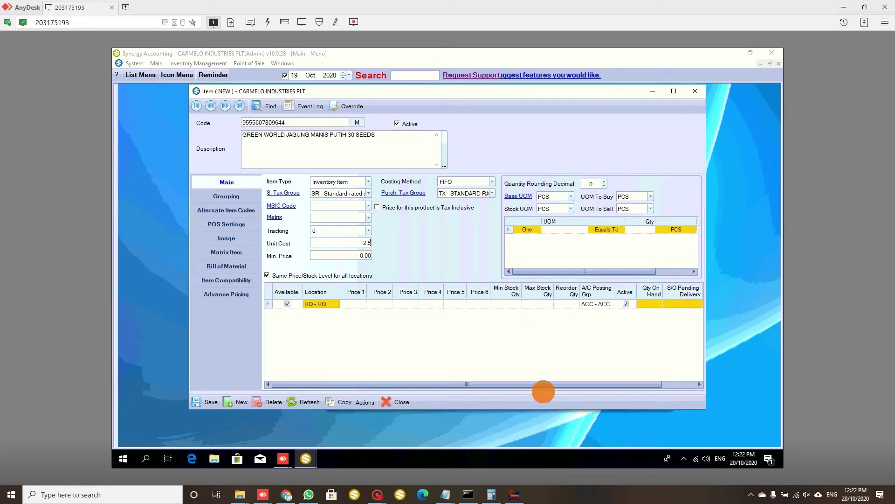
{"action": "left_click", "coordinate": [361, 315]}
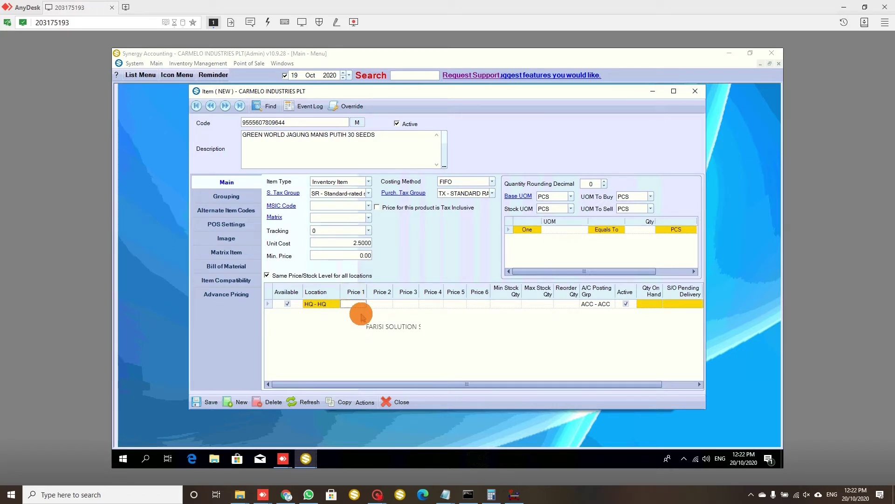
{"action": "type", "text": "3.5"}
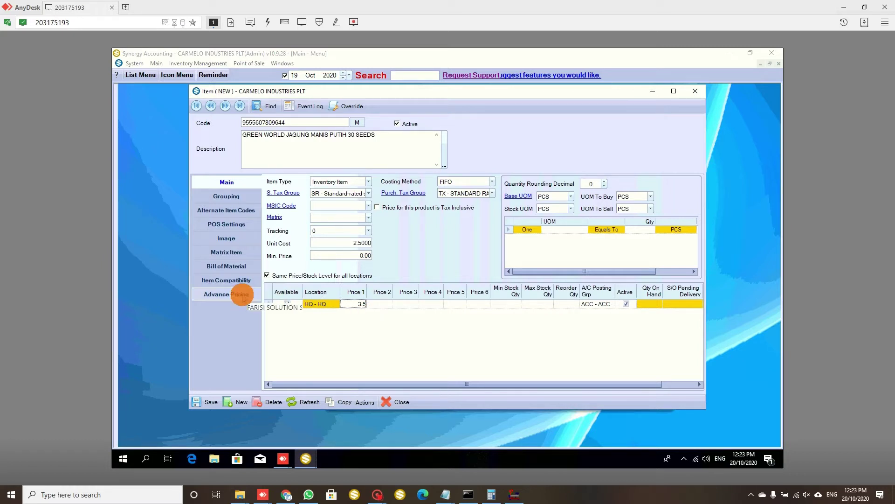
Add an advance pricing row with the Entered Amount method, a minimum qualifying quantity of 10 and an amount of 2.9
{"action": "left_click", "coordinate": [241, 294]}
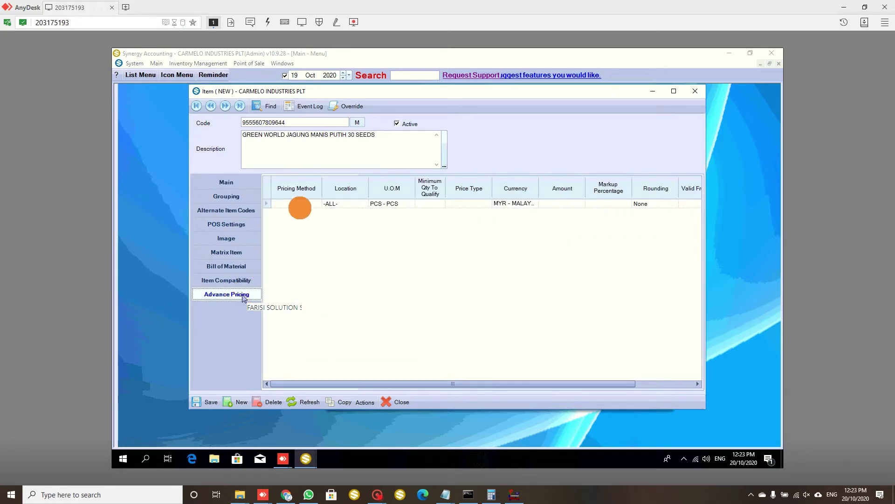
{"action": "left_click", "coordinate": [304, 204]}
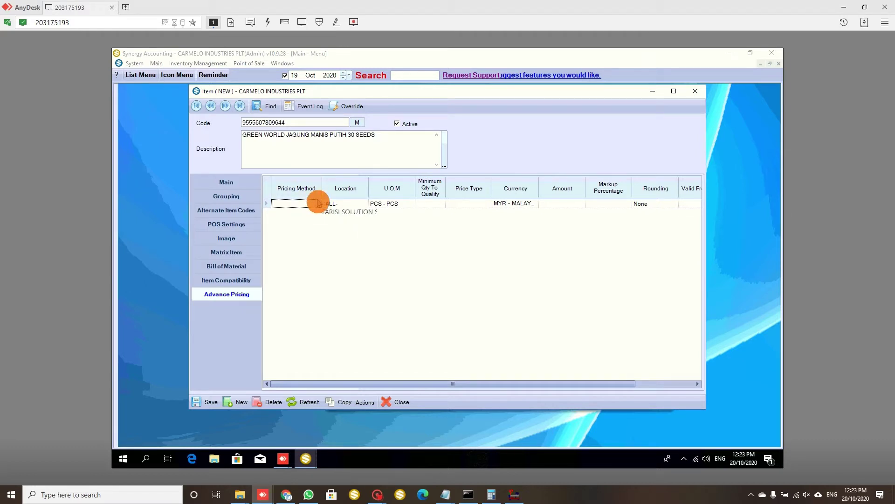
{"action": "left_click", "coordinate": [318, 203]}
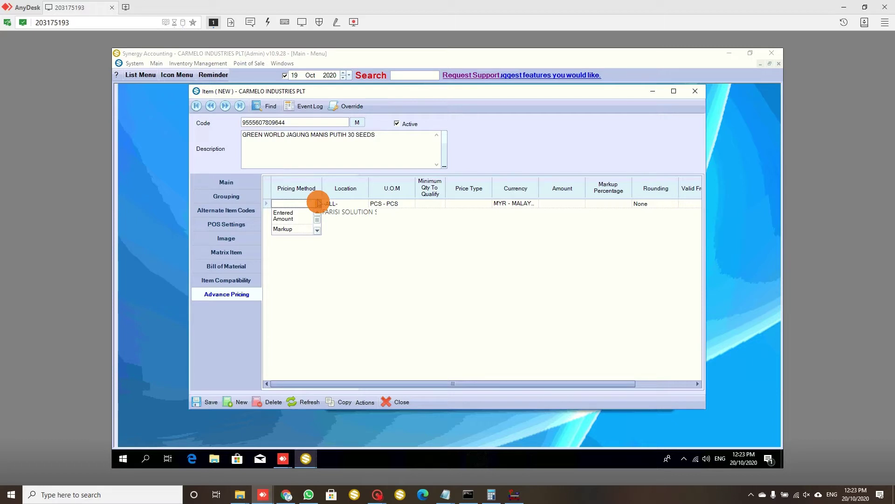
{"action": "key", "text": "Down"}
{"action": "key", "text": "Return"}
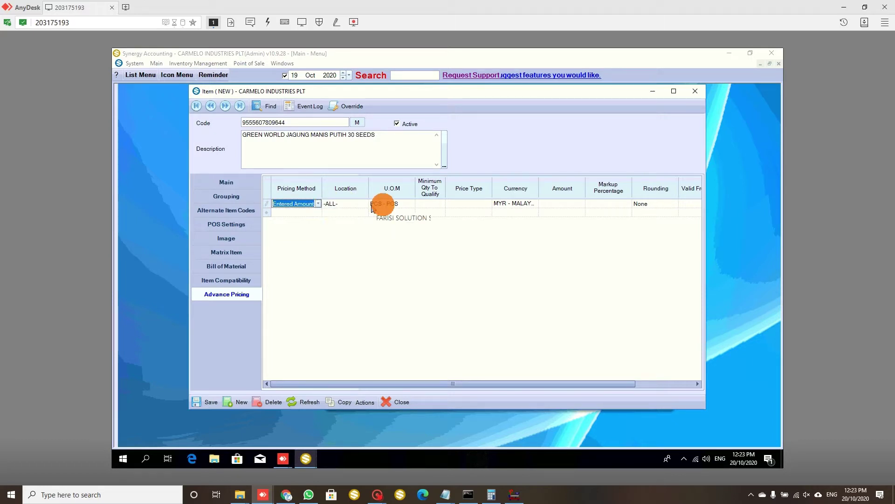
{"action": "left_click", "coordinate": [420, 203]}
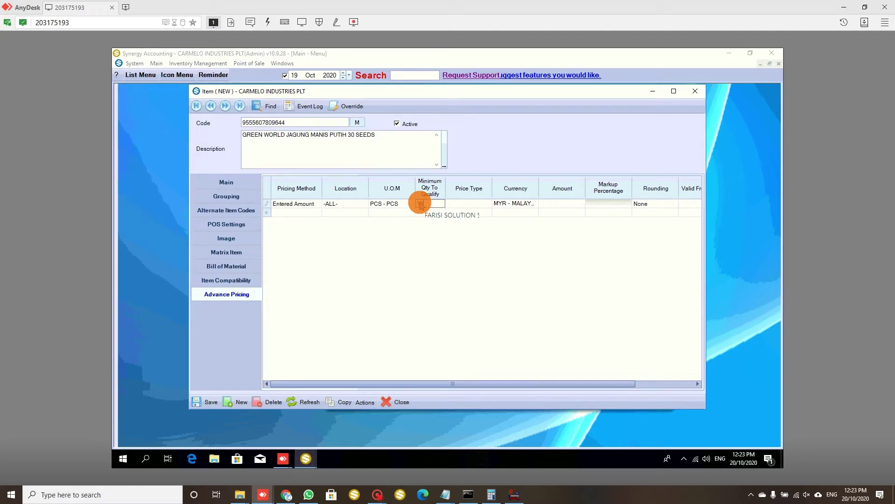
{"action": "type", "text": "10"}
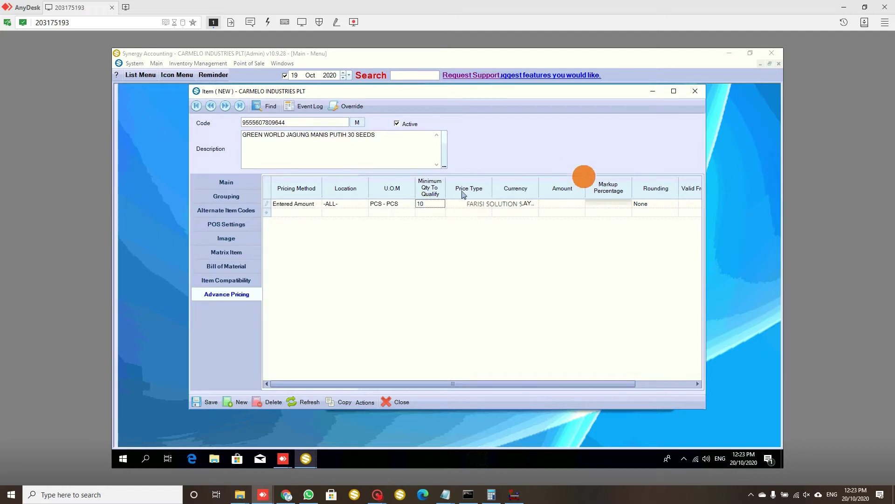
{"action": "left_click", "coordinate": [567, 205]}
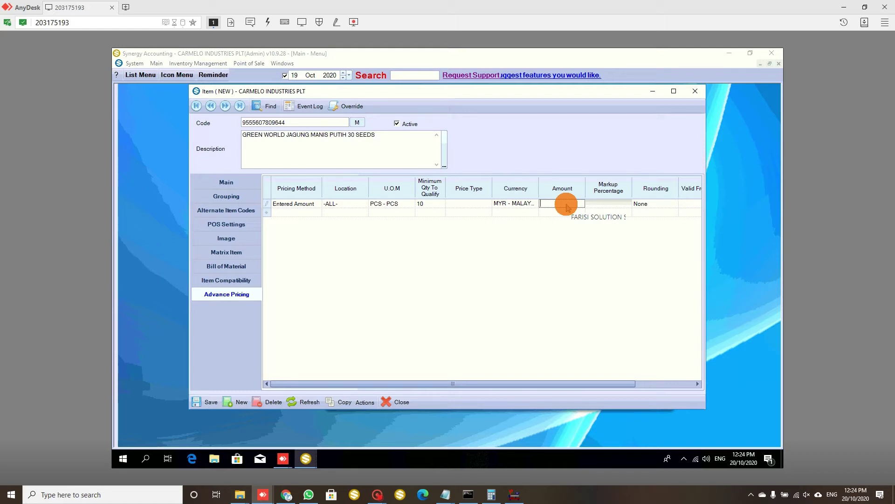
{"action": "type", "text": "2.9"}
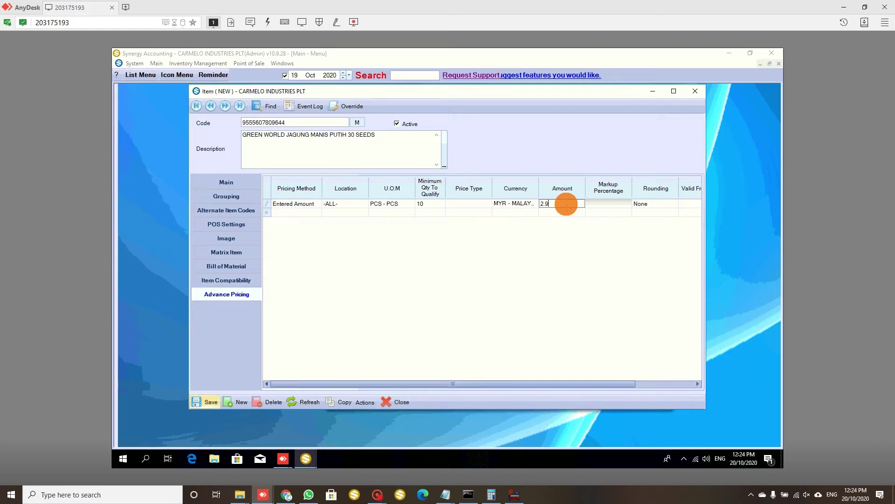
Save the new item, close its form and return to the icon menu
{"action": "left_click", "coordinate": [205, 401]}
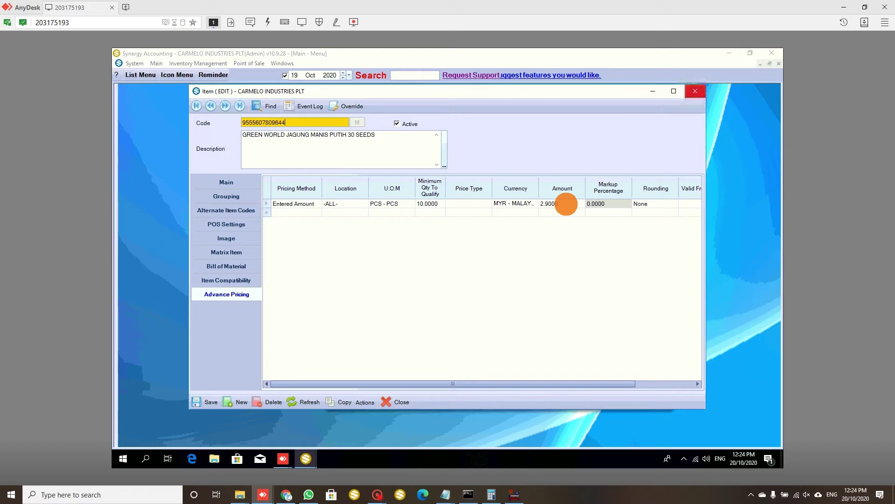
{"action": "key", "text": "Escape"}
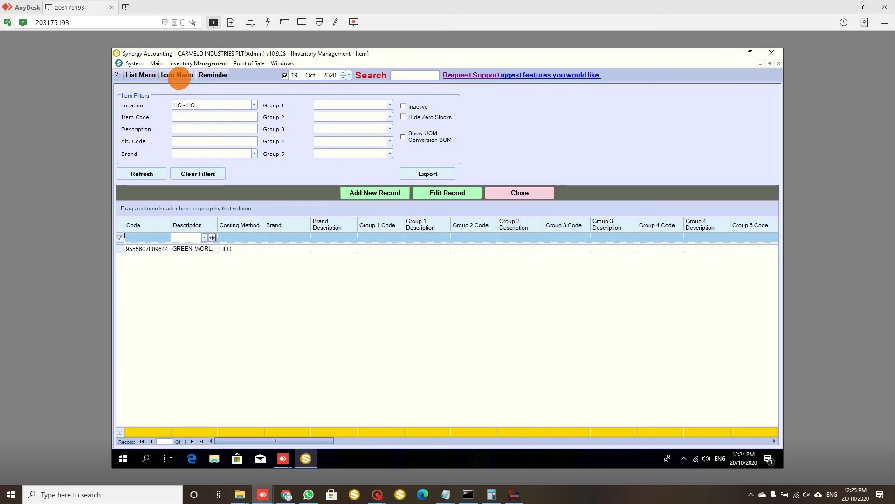
{"action": "left_click", "coordinate": [179, 75]}
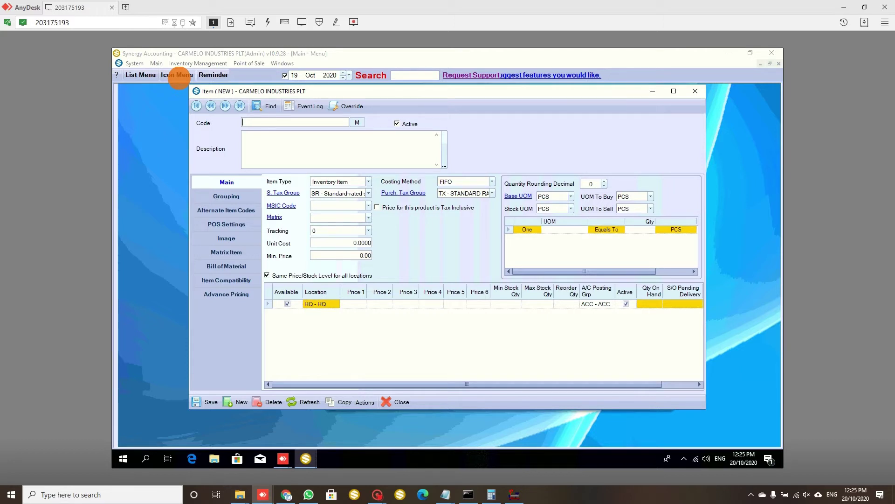
{"action": "type", "text": "http://www.leckat.com"}
{"action": "key", "text": "BackSpace"}
{"action": "key", "text": "BackSpace"}
{"action": "key", "text": "BackSpace"}
{"action": "key", "text": "BackSpace"}
{"action": "key", "text": "BackSpace"}
{"action": "key", "text": "BackSpace"}
{"action": "key", "text": "BackSpace"}
{"action": "key", "text": "BackSpace"}
{"action": "key", "text": "BackSpace"}
{"action": "key", "text": "BackSpace"}
{"action": "key", "text": "BackSpace"}
{"action": "key", "text": "BackSpace"}
{"action": "key", "text": "BackSpace"}
{"action": "key", "text": "BackSpace"}
{"action": "key", "text": "BackSpace"}
{"action": "key", "text": "BackSpace"}
{"action": "key", "text": "BackSpace"}
{"action": "key", "text": "BackSpace"}
{"action": "key", "text": "BackSpace"}
{"action": "key", "text": "BackSpace"}
{"action": "key", "text": "BackSpace"}
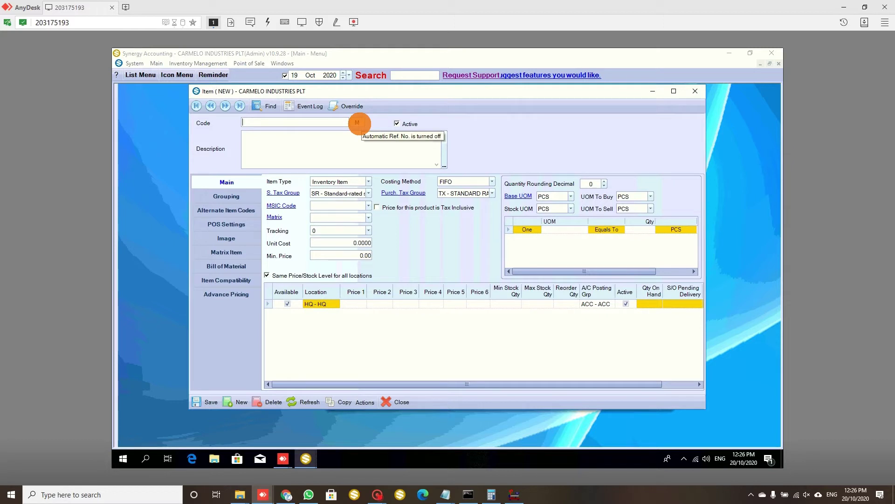
Assign the new item the automatic reference code 000001 and describe it as LECKAT KETUMBAR 250G
{"action": "left_click", "coordinate": [357, 123]}
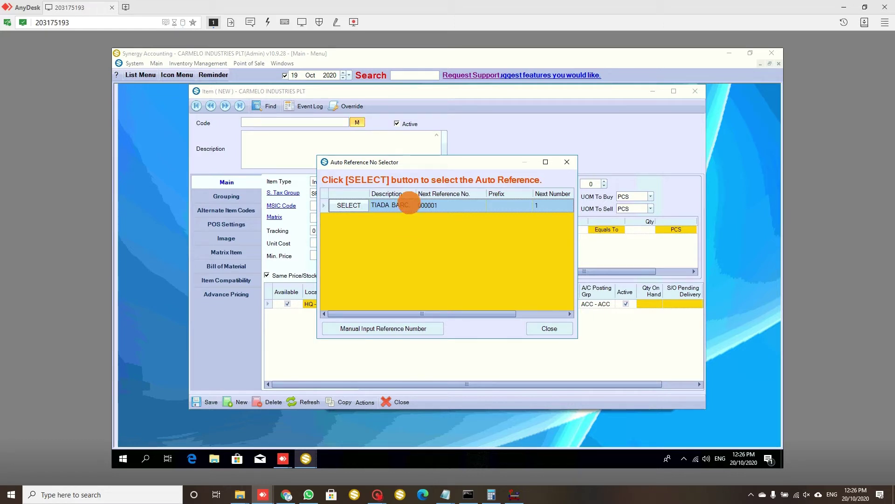
{"action": "left_click", "coordinate": [351, 205]}
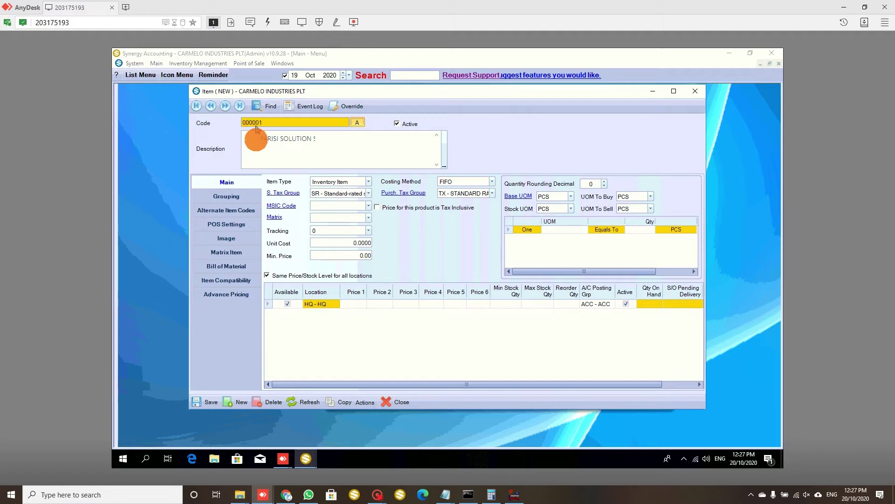
{"action": "left_click", "coordinate": [256, 141]}
{"action": "type", "text": "LECKAT KETUMBAR 250G"}
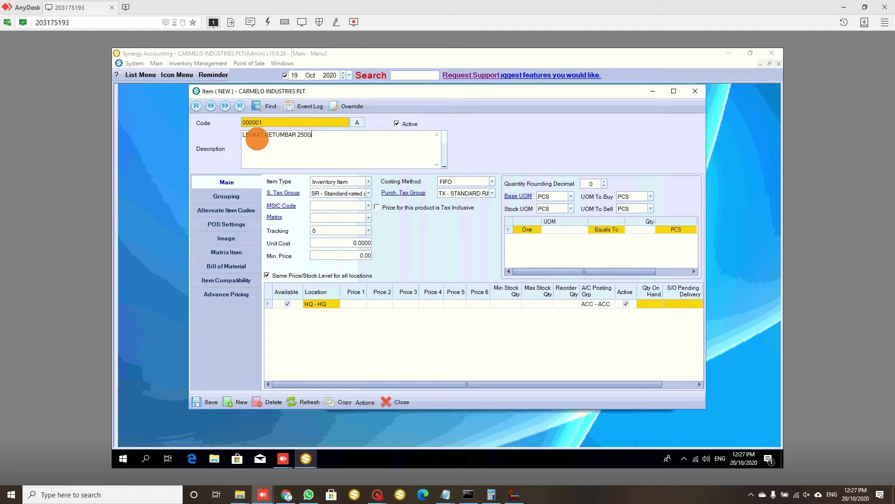
Set the LECKAT KETUMBAR item's unit cost to 13 and its Price 1 to 16
{"action": "left_click", "coordinate": [340, 242]}
{"action": "type", "text": "13"}
{"action": "left_click", "coordinate": [354, 304]}
{"action": "type", "text": "16"}
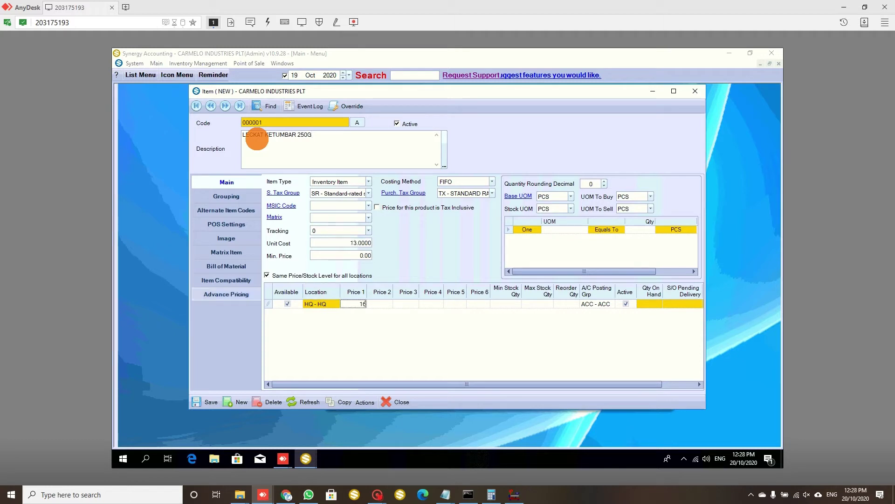
Add an Entered Amount advance price of 15 for a minimum quantity of 10, and save and close the item
{"action": "left_click", "coordinate": [226, 294]}
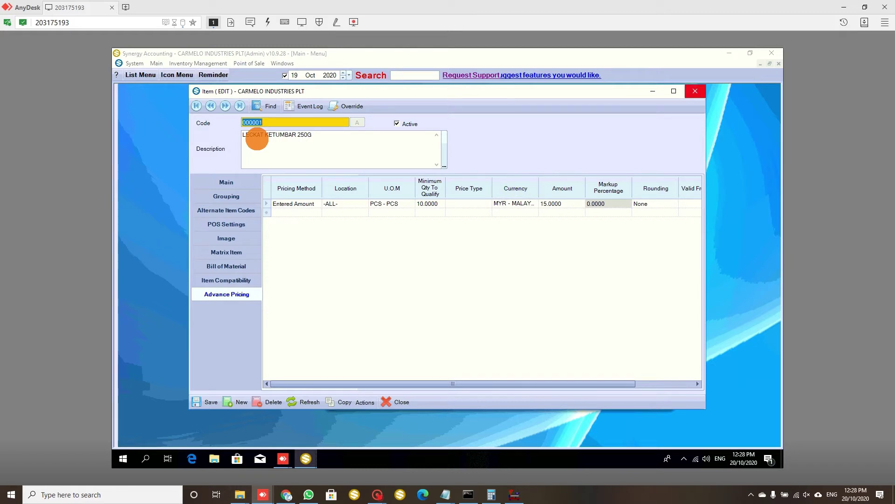
{"action": "key", "text": "Escape"}
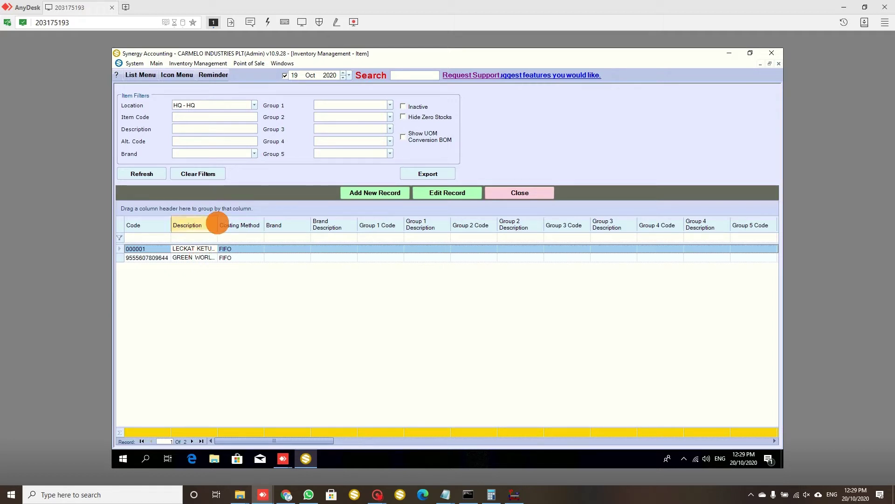
Widen the Description column of the item list and open the GREEN WORLD JAGUNG MANIS PUTIH item for editing
{"action": "left_click_drag", "start_coordinate": [217, 224], "coordinate": [283, 229]}
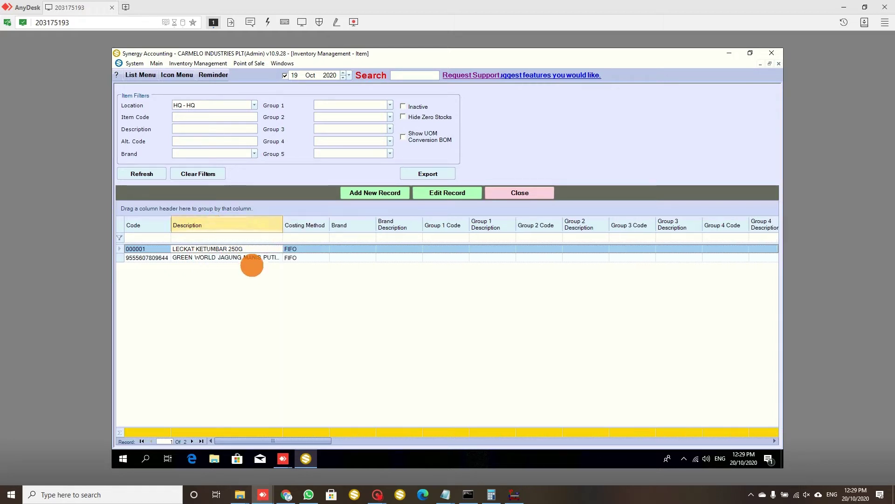
{"action": "left_click", "coordinate": [254, 258]}
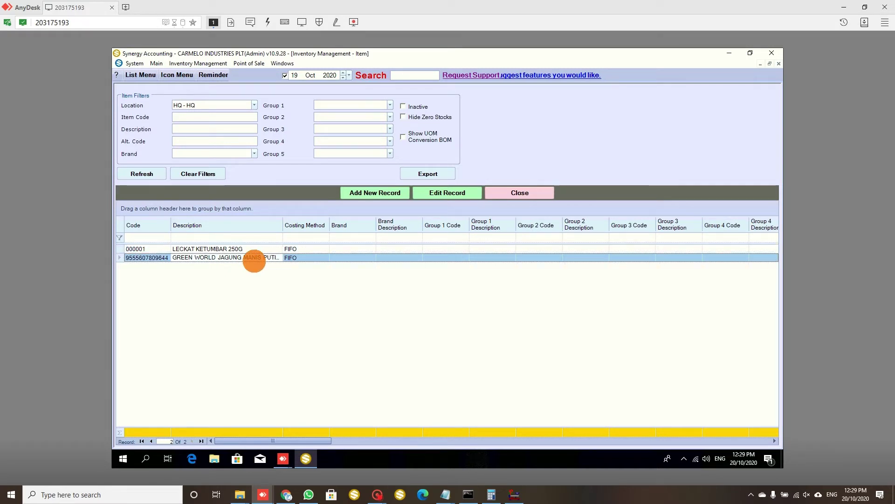
{"action": "double_click", "coordinate": [254, 258]}
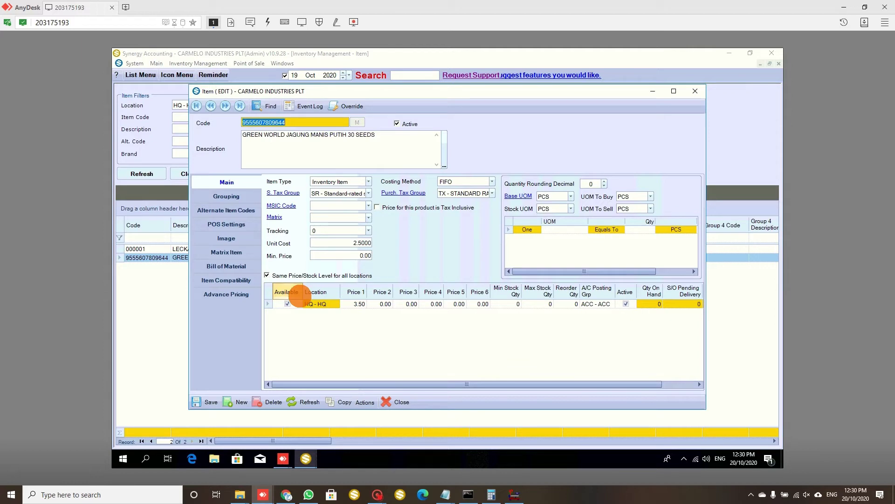
Set the GREEN WORLD item's Price 2 to 3, and save and close the item
{"action": "left_click", "coordinate": [386, 304]}
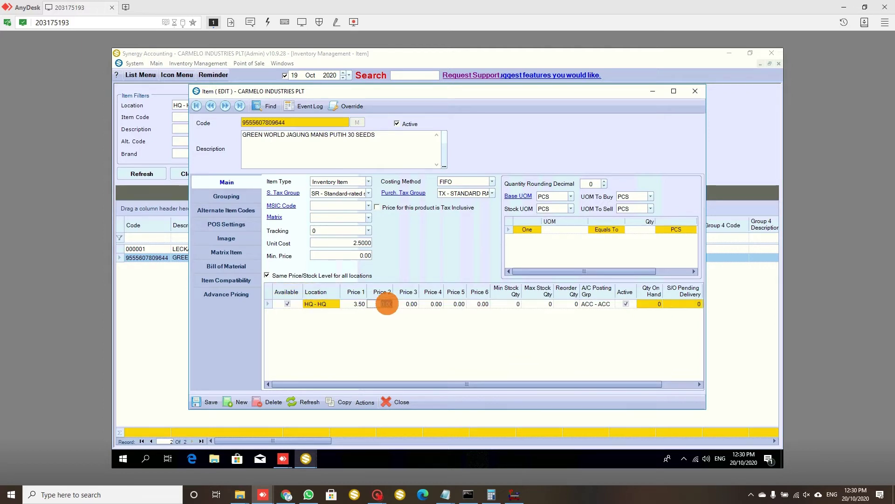
{"action": "type", "text": "3"}
{"action": "key", "text": "ctrl+s"}
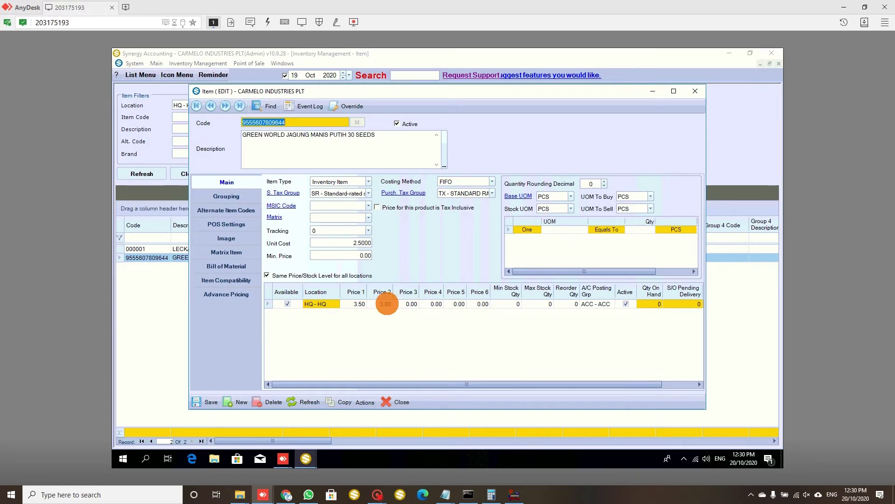
{"action": "key", "text": "Escape"}
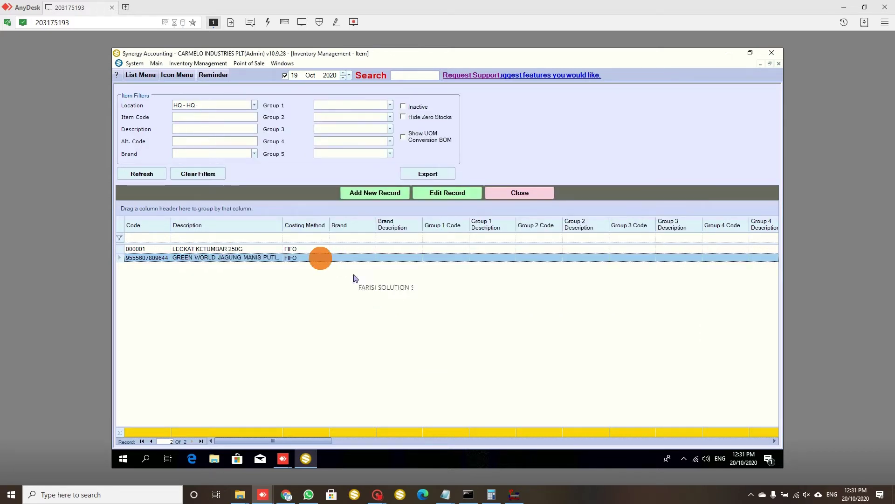
Reopen the GREEN WORLD item from the list to check its saved prices, and close it again
{"action": "left_click", "coordinate": [316, 260]}
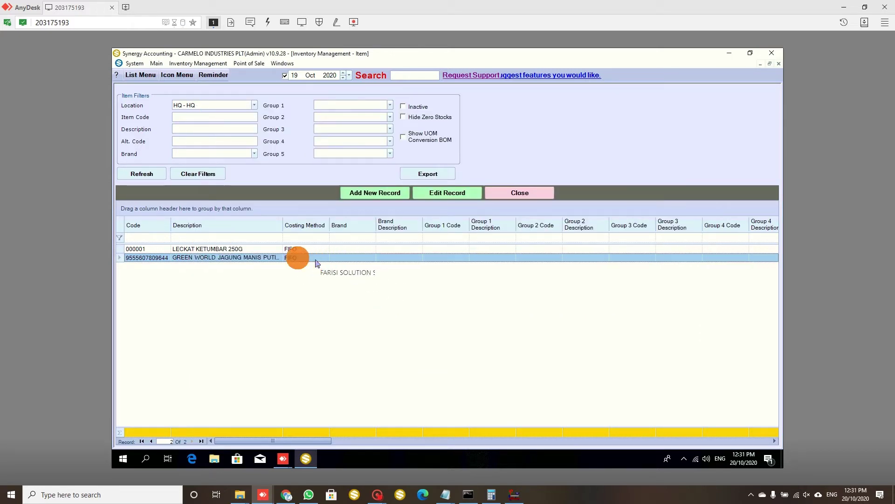
{"action": "double_click", "coordinate": [316, 259]}
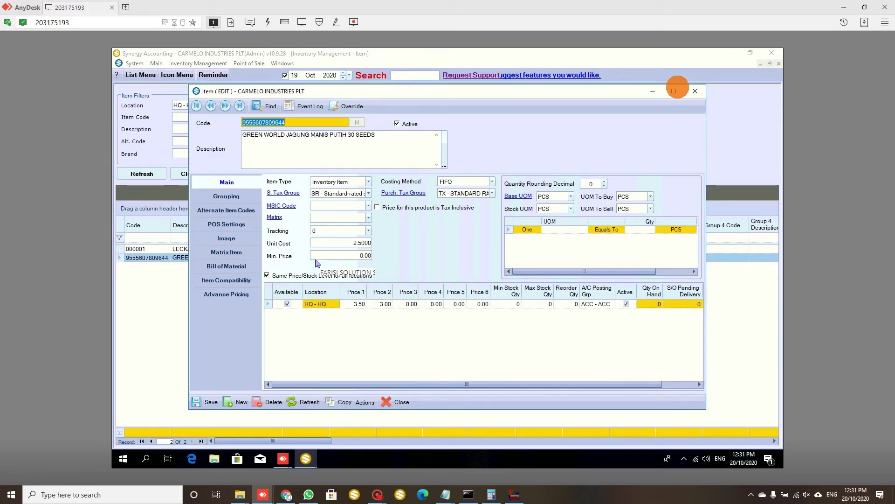
{"action": "left_click", "coordinate": [695, 91]}
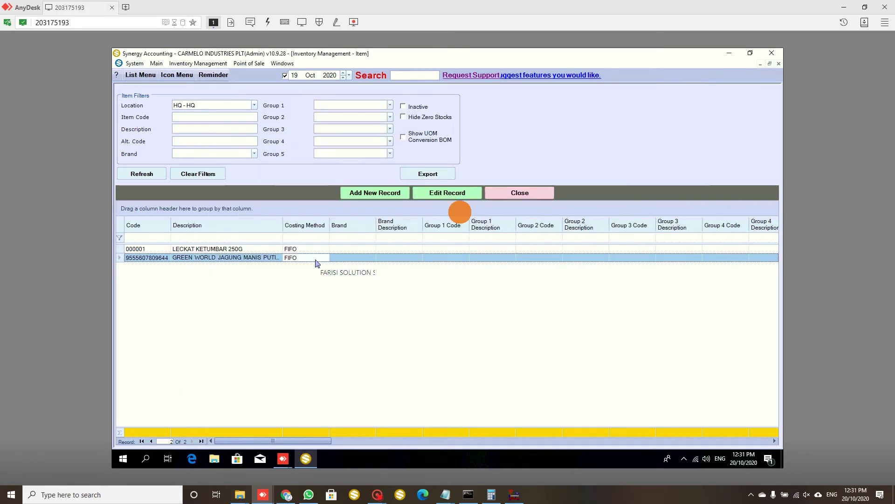
Set the LECKAT KETUMBAR 250G item's Price 2 to 15, save and close the item, and exit the item list
{"action": "left_click", "coordinate": [252, 248]}
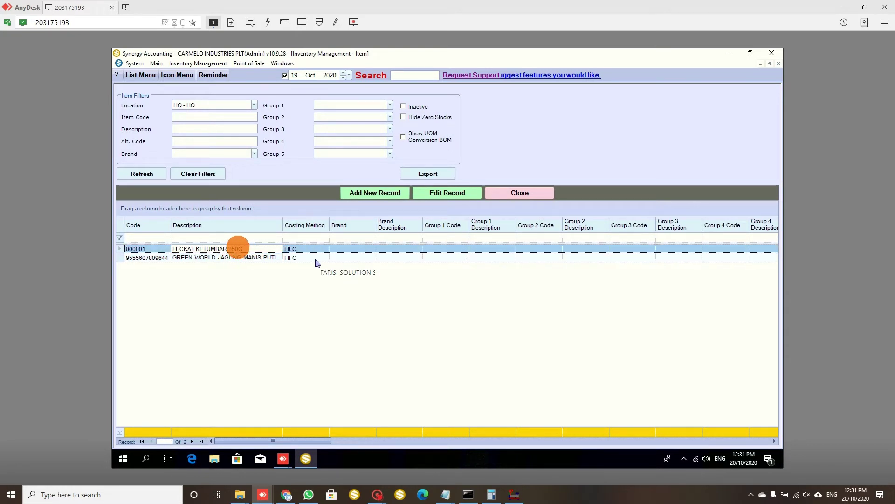
{"action": "double_click", "coordinate": [237, 247]}
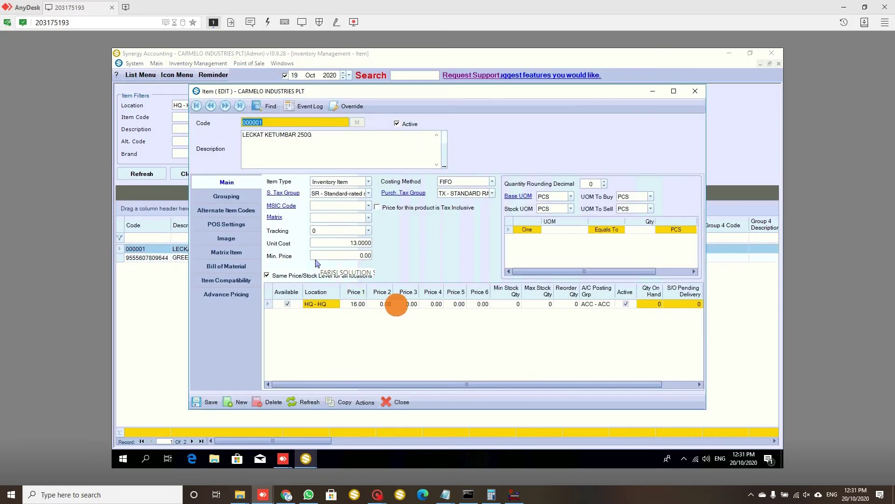
{"action": "left_click", "coordinate": [387, 304]}
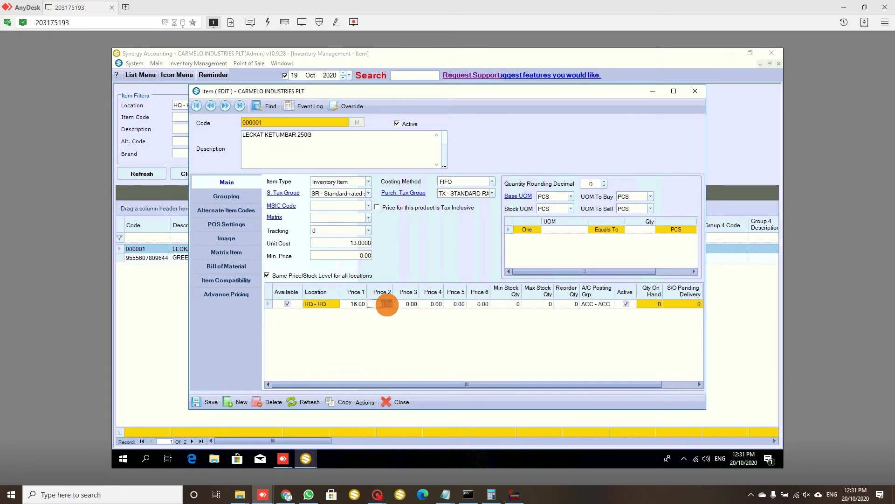
{"action": "key", "text": "BackSpace"}
{"action": "key", "text": "ctrl+s"}
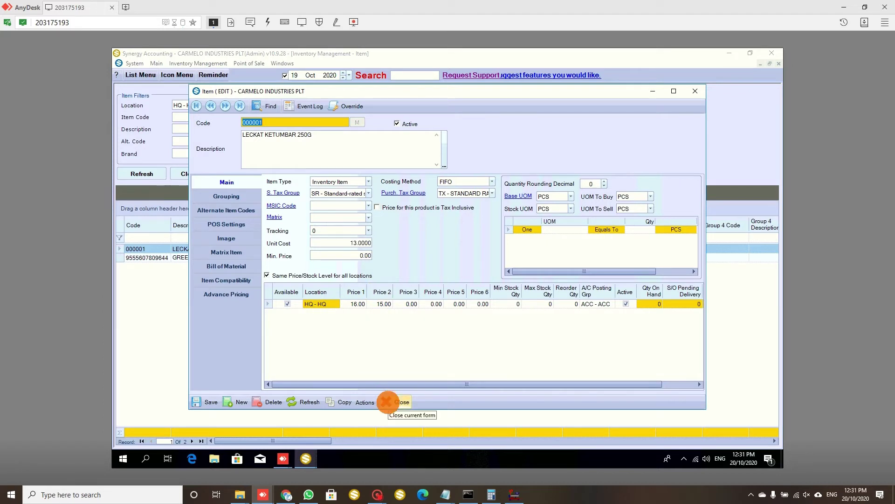
{"action": "left_click", "coordinate": [388, 402]}
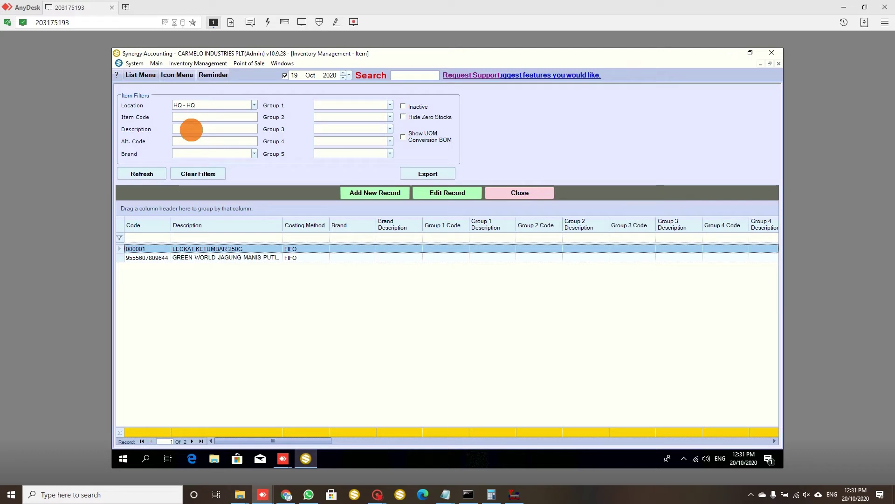
{"action": "key", "text": "Escape"}
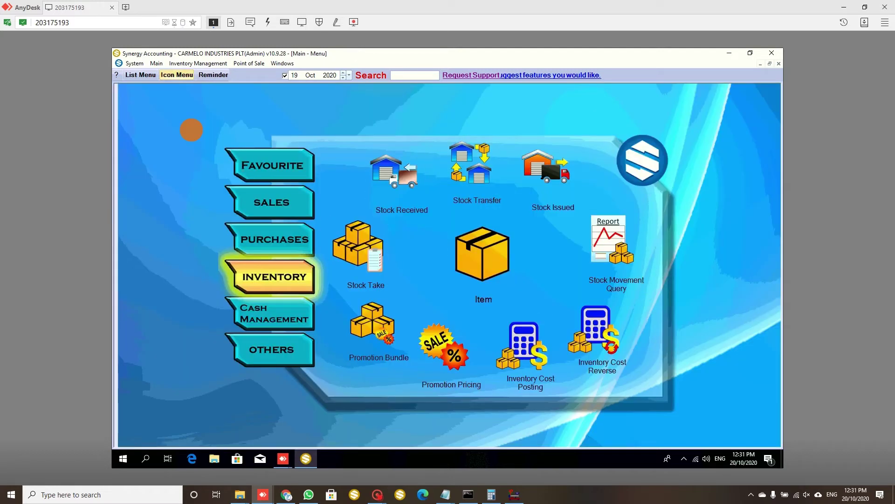